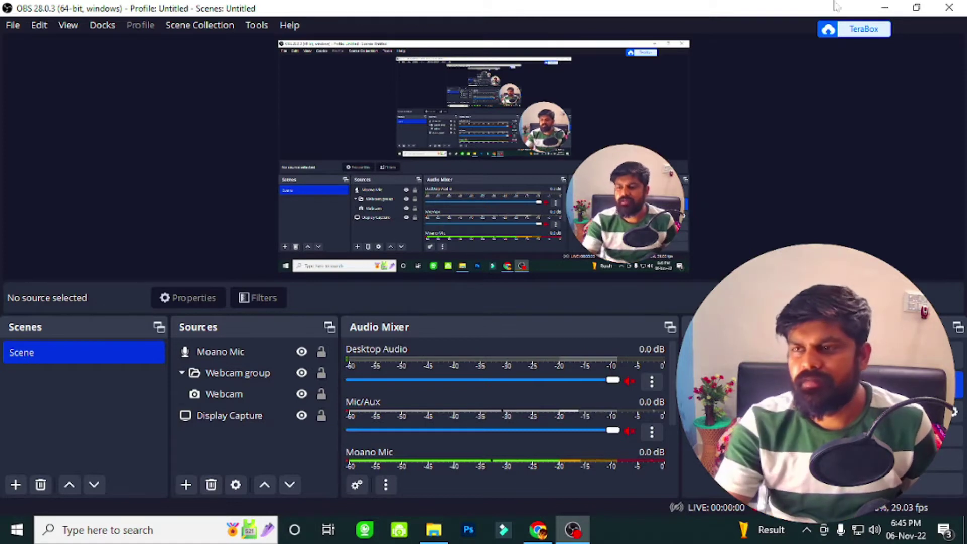
Step: Bring Chrome, showing the YouTube channel page, in front of OBS Studio
click(884, 8)
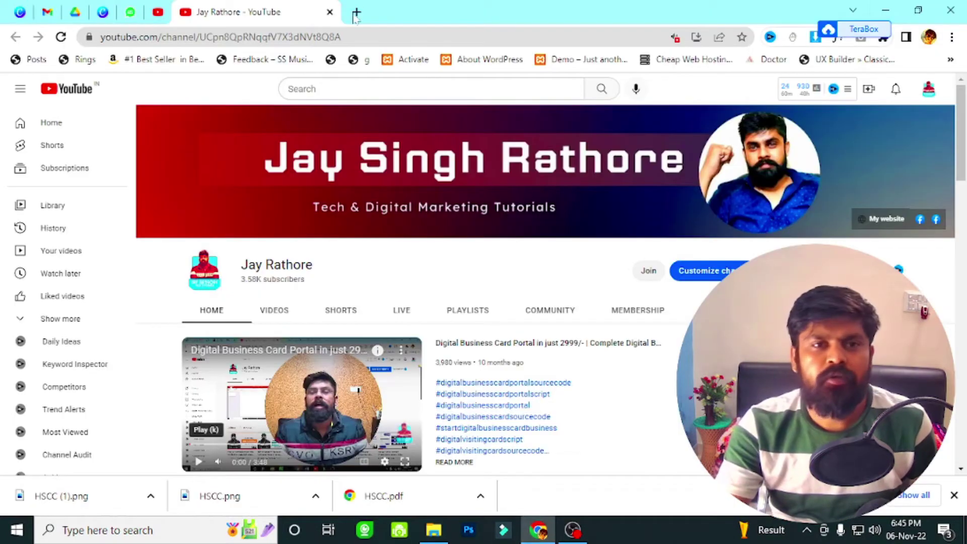
Step: Open unbreakable.co.in in a new browser tab
key(ctrl+t)
text(unbreakable.co.in)
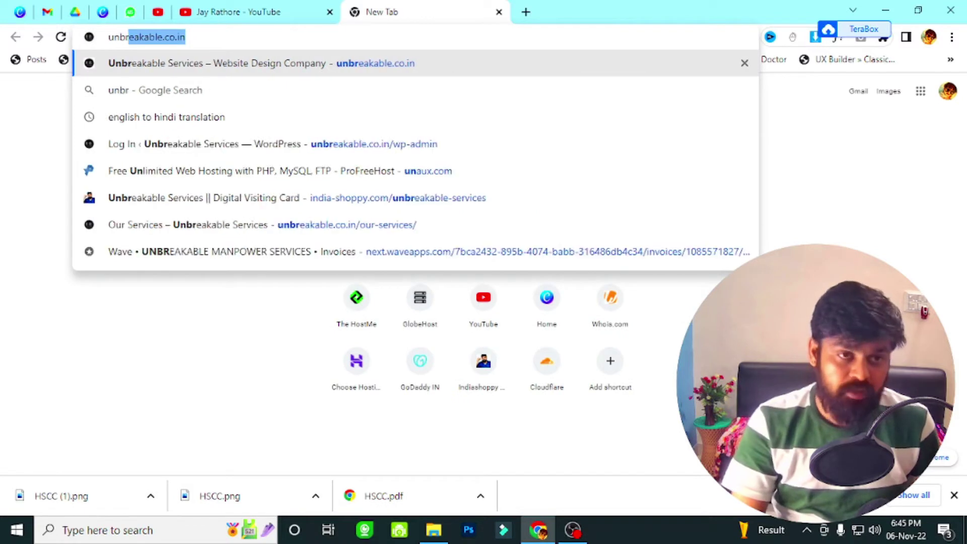
key(Return)
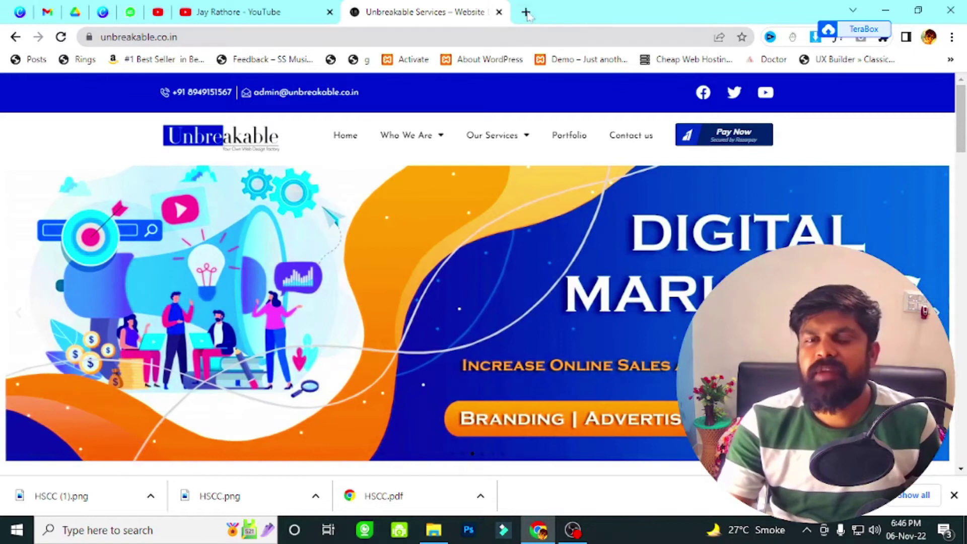
Step: Open gmail.com in another tab placed ahead of the site tab
click(526, 12)
drag(552, 6, 384, 7)
click(384, 36)
text(gmai.co)
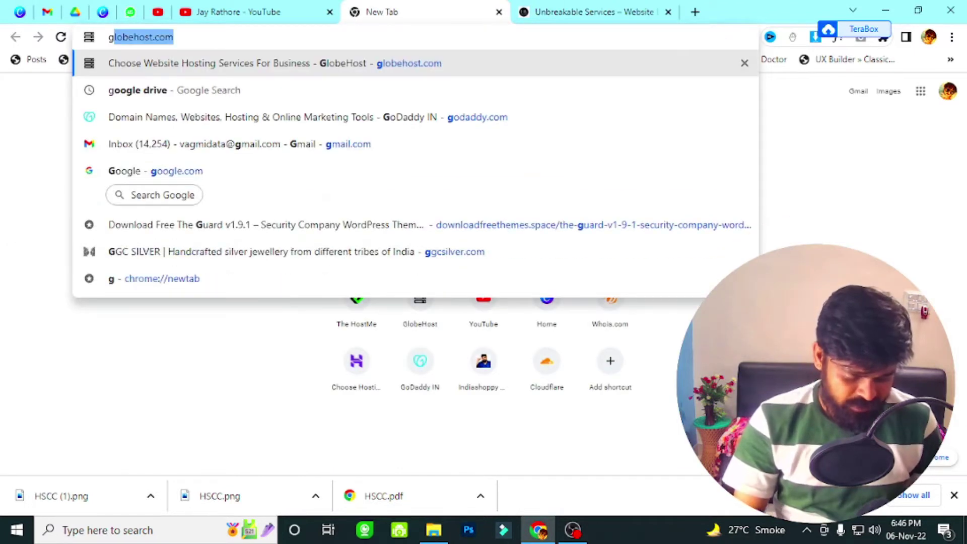
key(BackSpace)
key(BackSpace)
key(BackSpace)
text(l.c)
key(Return)
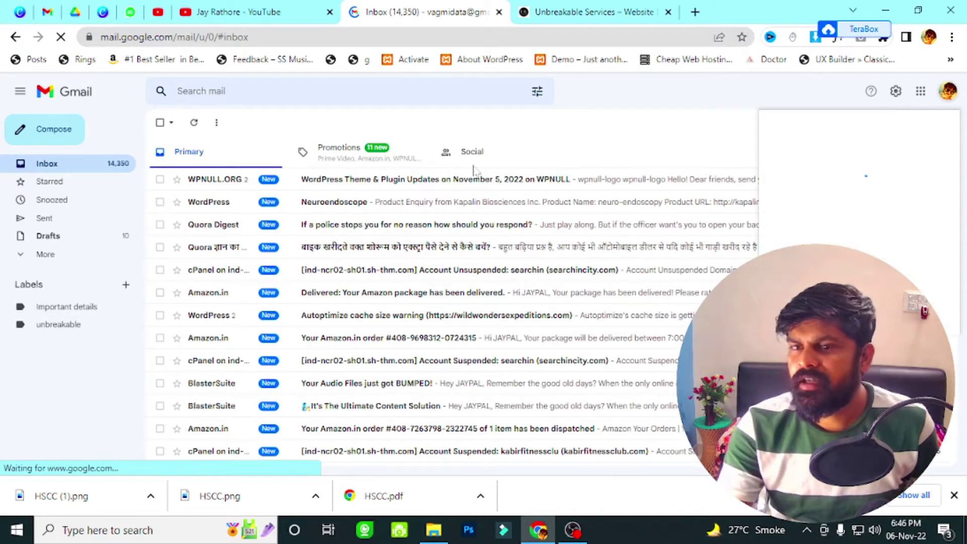
drag(811, 194, 895, 193)
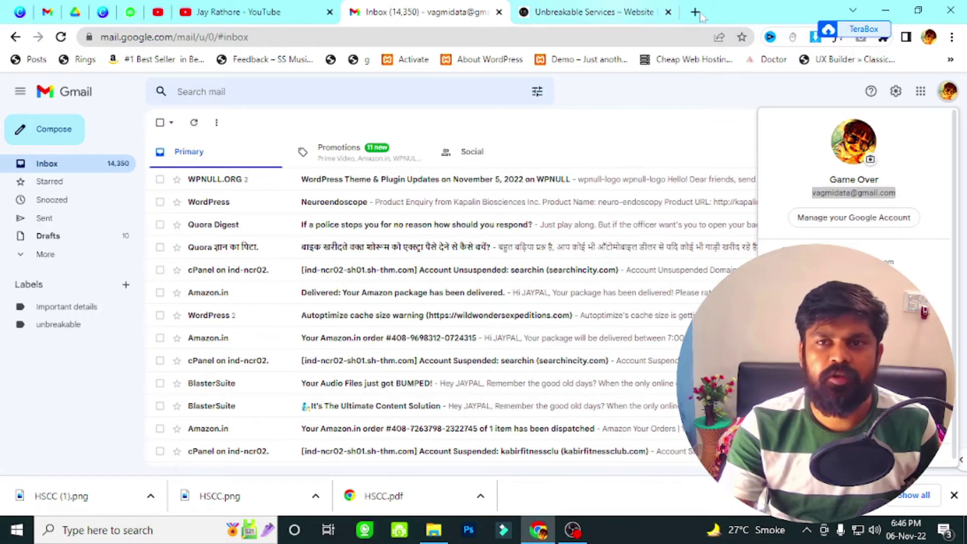
Step: Load the site's /wp-admin page and log in with the saved credentials
click(630, 11)
click(443, 11)
click(595, 11)
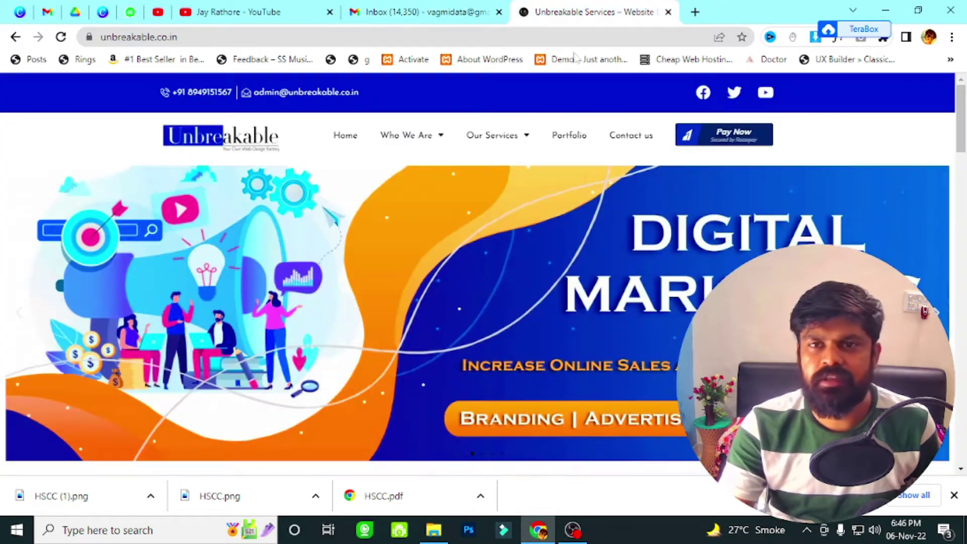
click(210, 37)
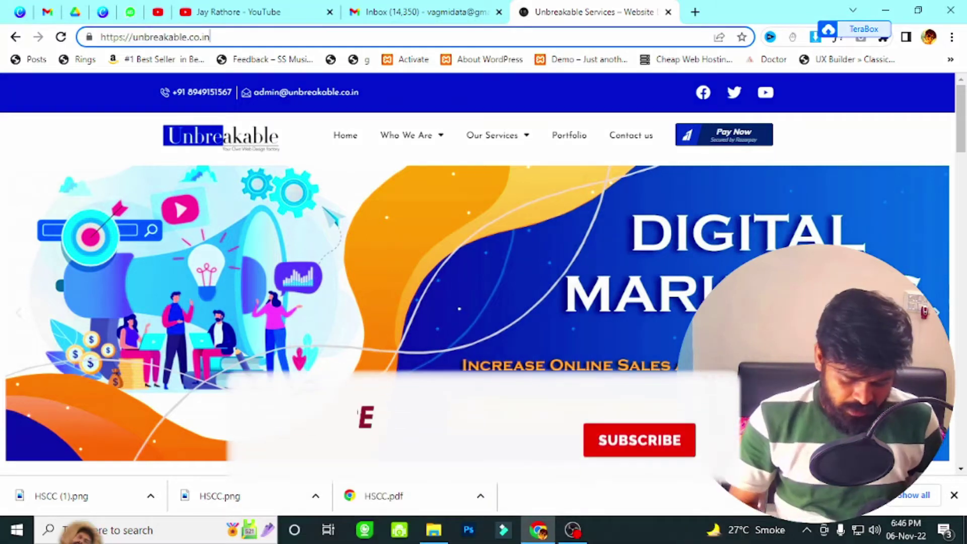
text(/wp-admin)
key(Return)
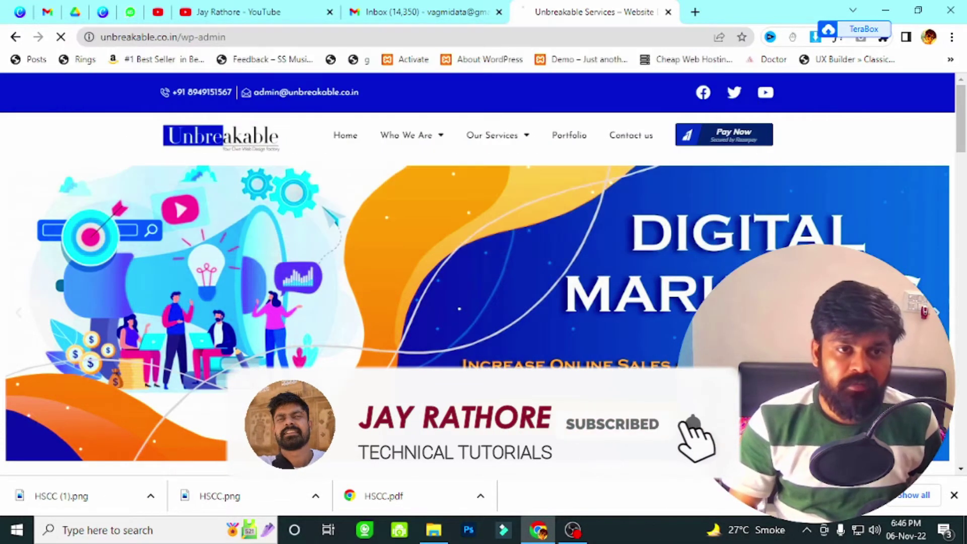
key(Return)
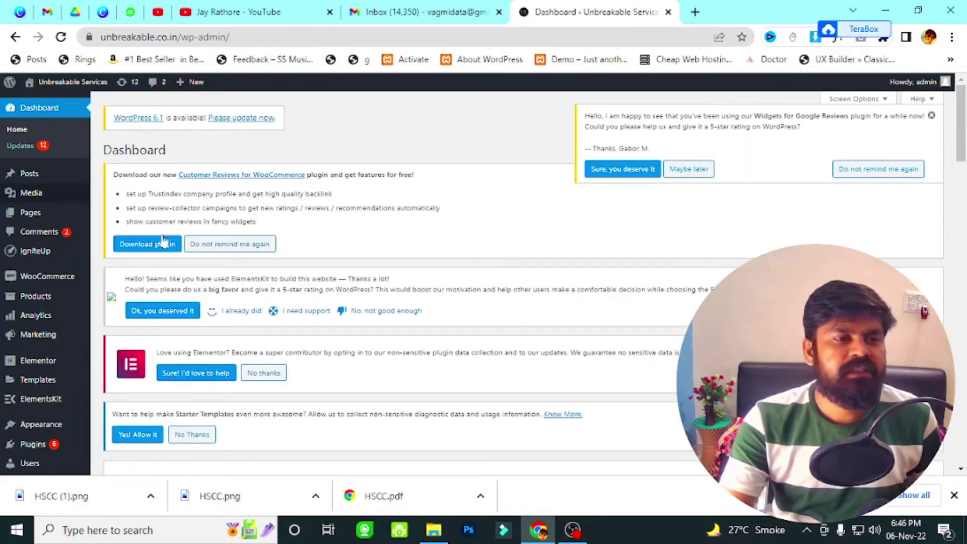
Step: Go to Plugins > Add New in the WordPress admin
scroll(931, 119, down, 3)
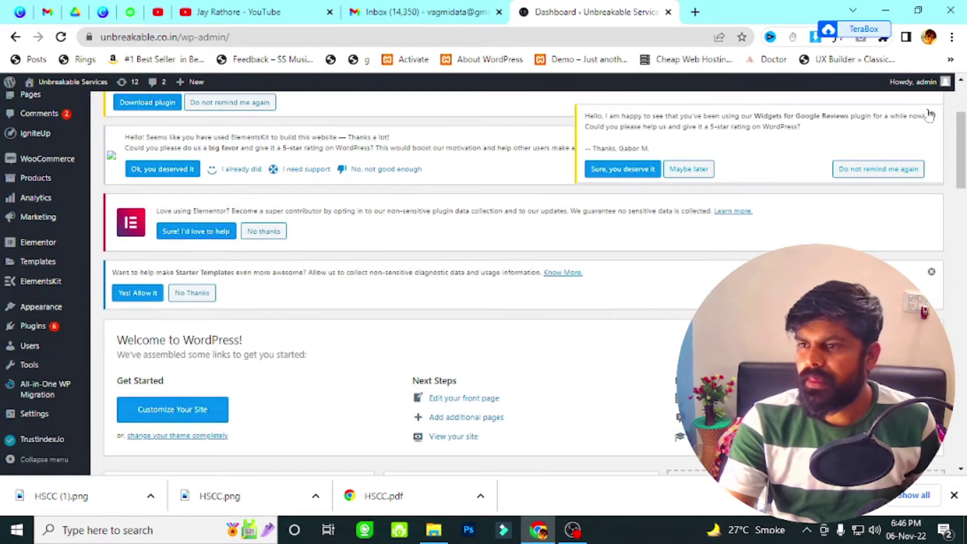
scroll(963, 135, up, 3)
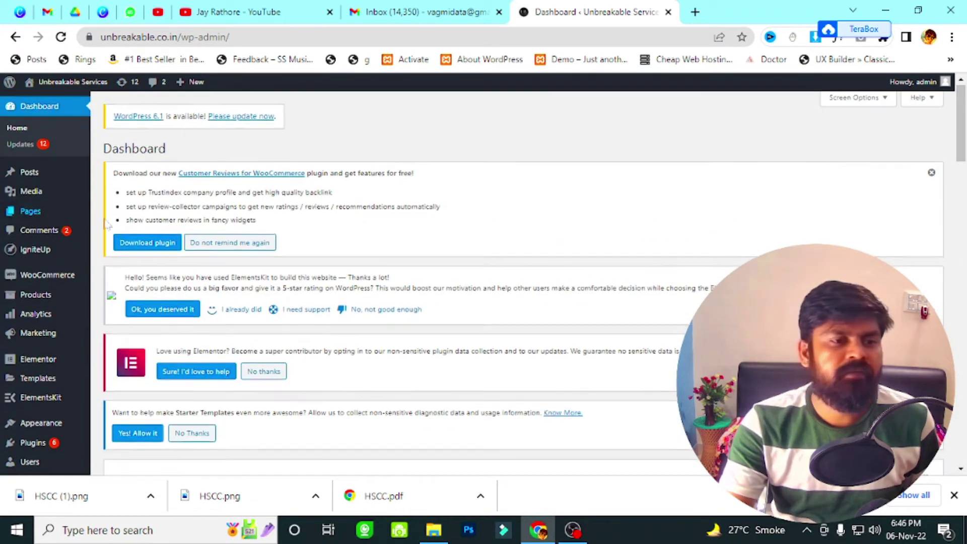
scroll(76, 209, down, 4)
click(50, 327)
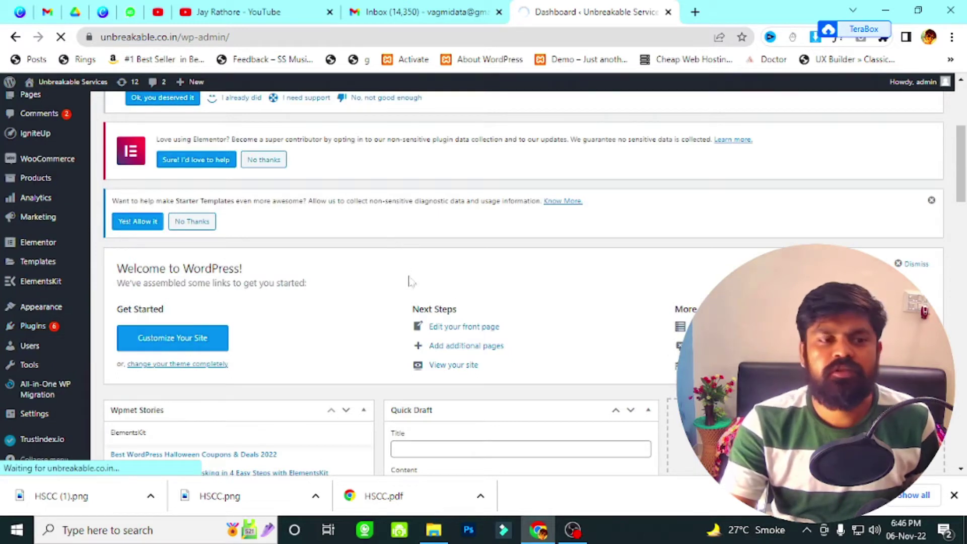
scroll(35, 261, down, 3)
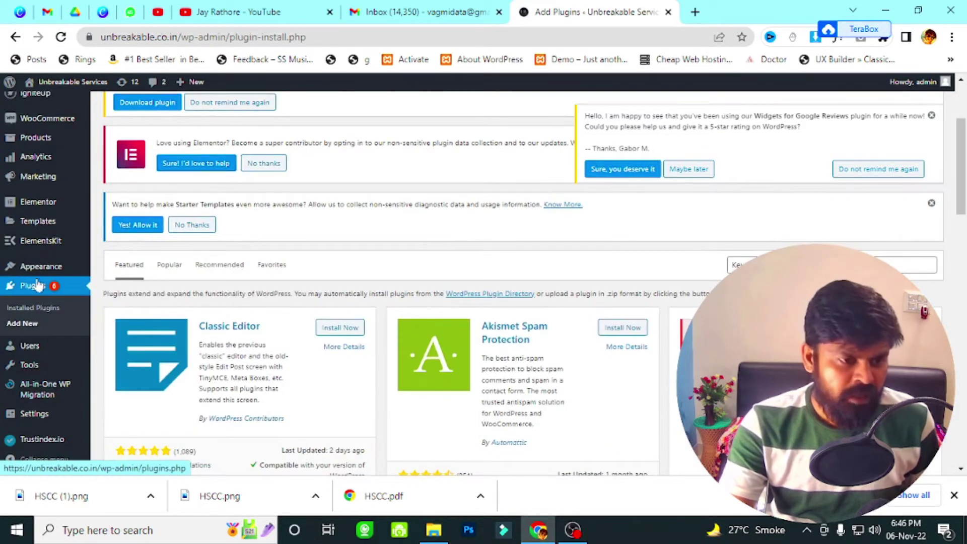
click(31, 328)
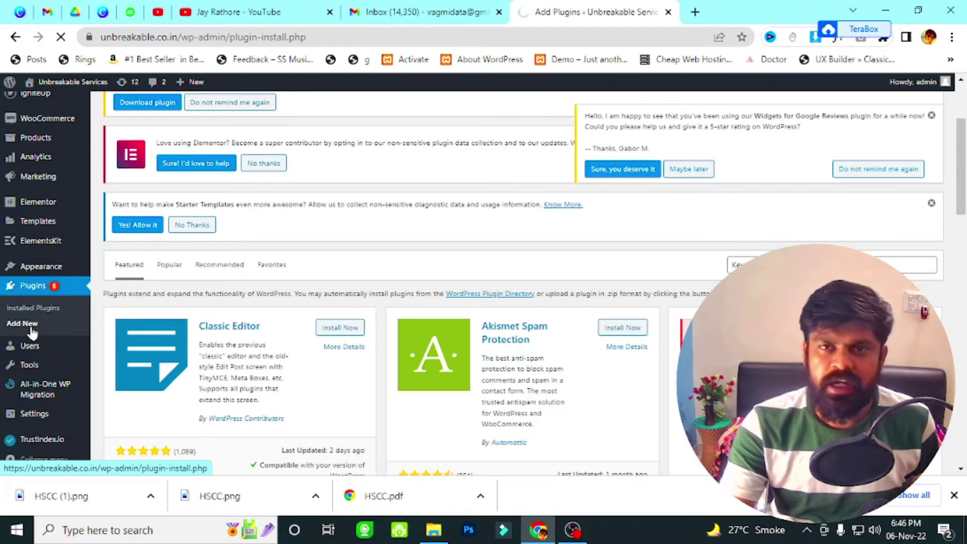
Step: Search for 'site kit', then install and activate Site Kit by Google
scroll(483, 302, down, 4)
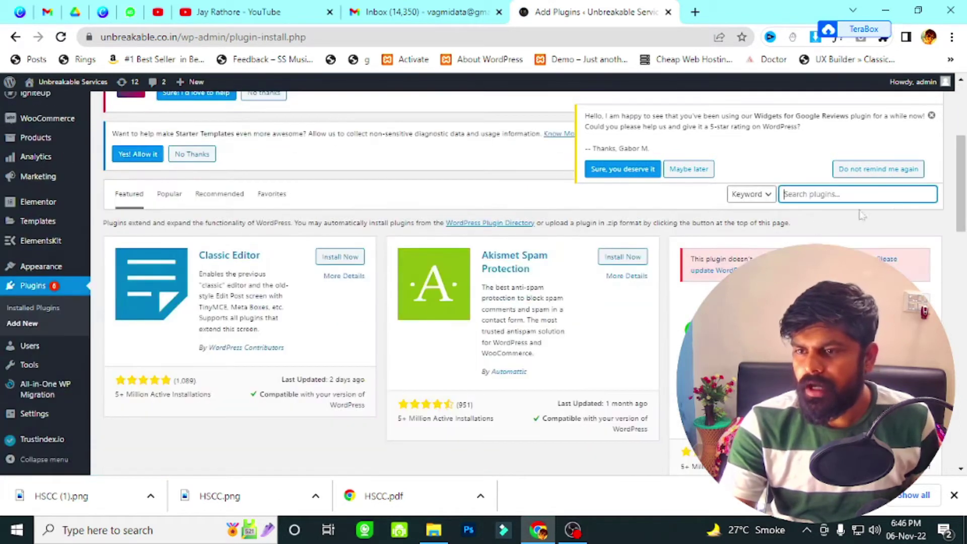
text(sitekit)
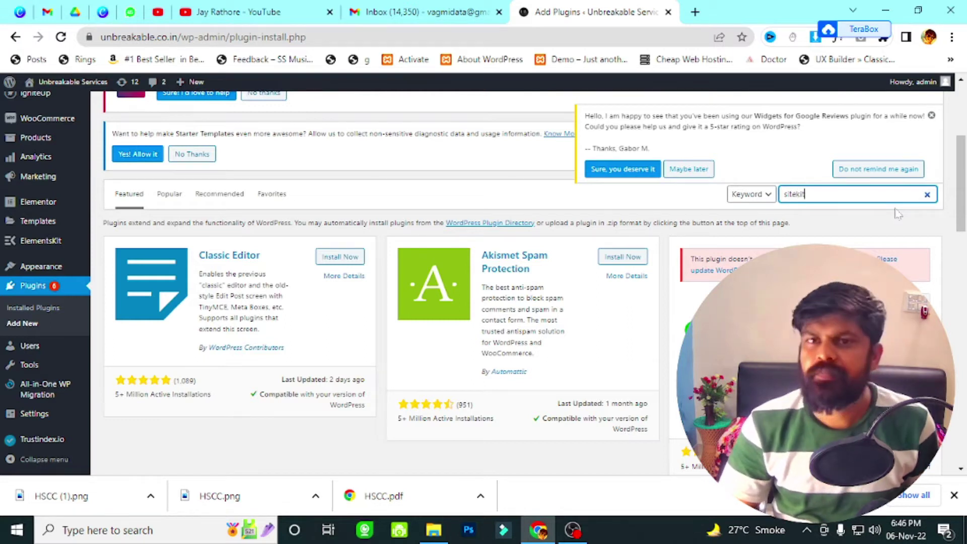
scroll(581, 228, down, 4)
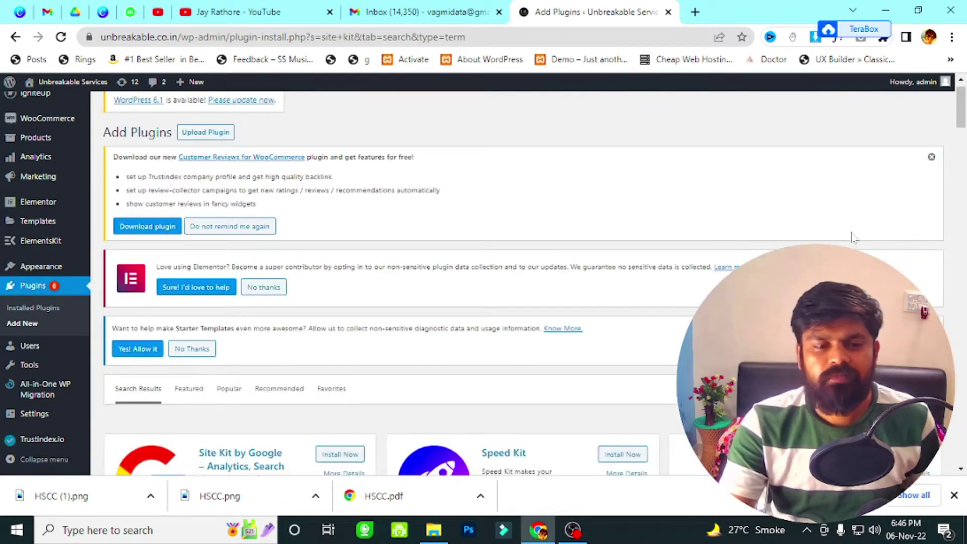
scroll(852, 237, down, 4)
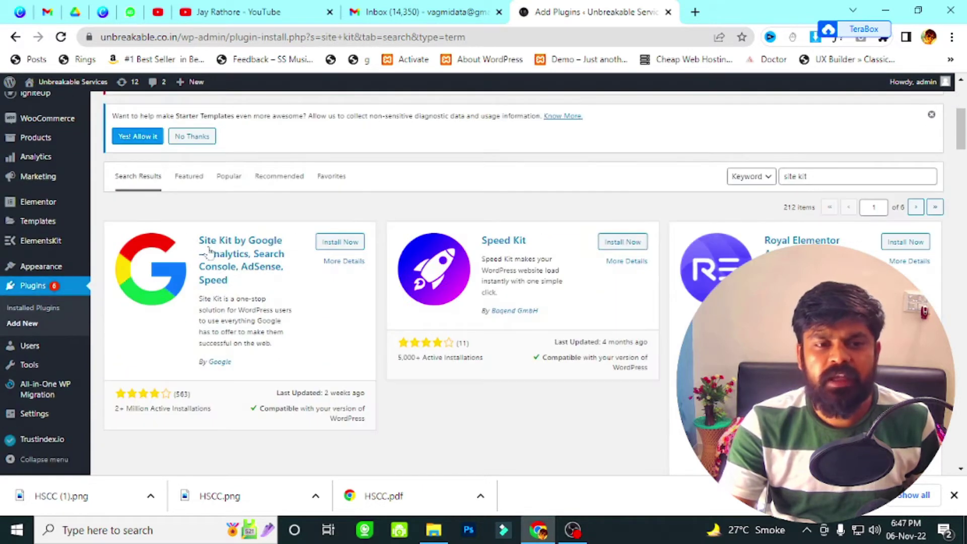
drag(241, 372, 209, 364)
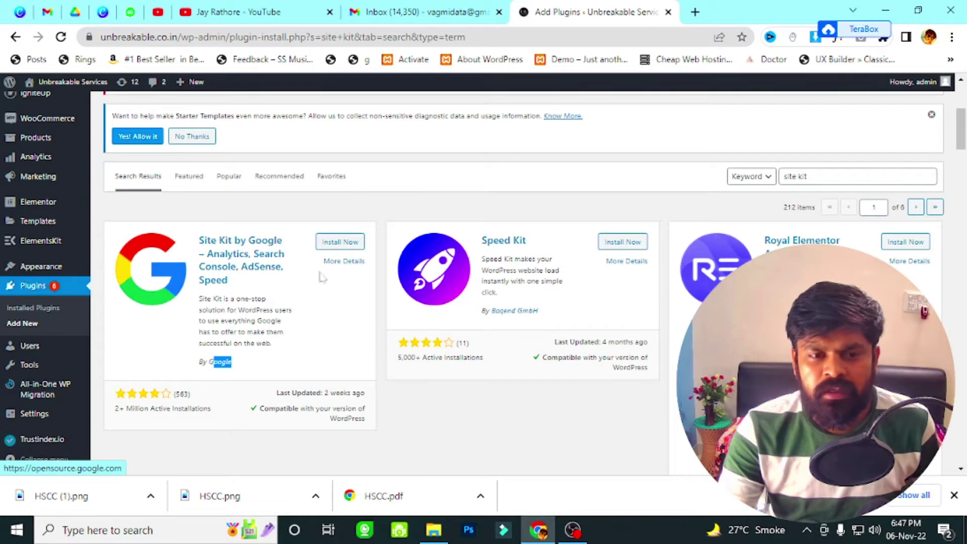
click(338, 242)
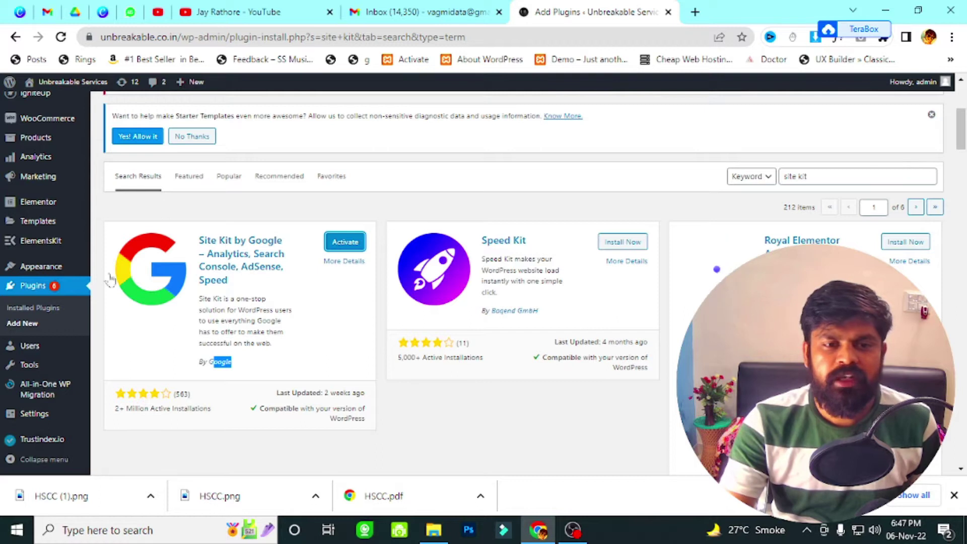
click(351, 246)
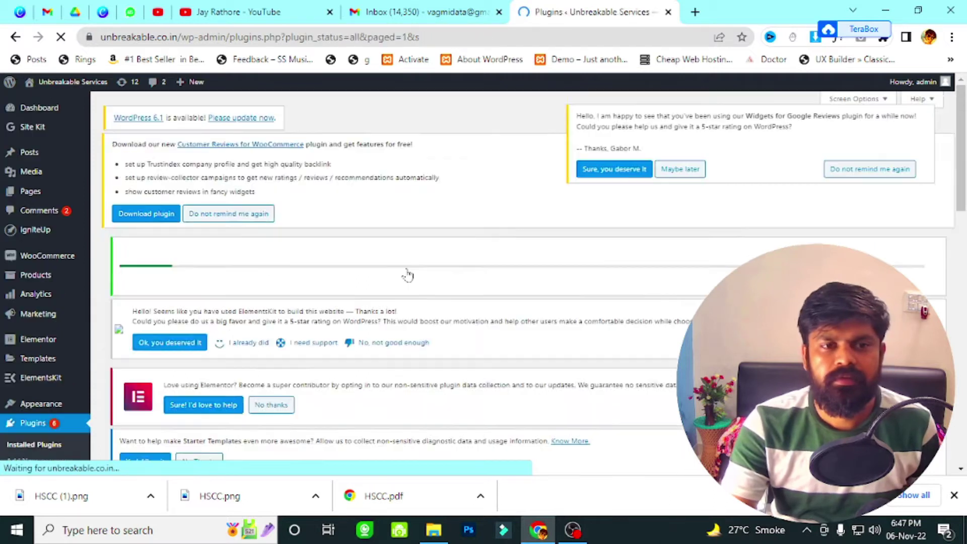
Step: Open Site Kit > Dashboard to reach the Site Kit setup page
scroll(416, 253, down, 15)
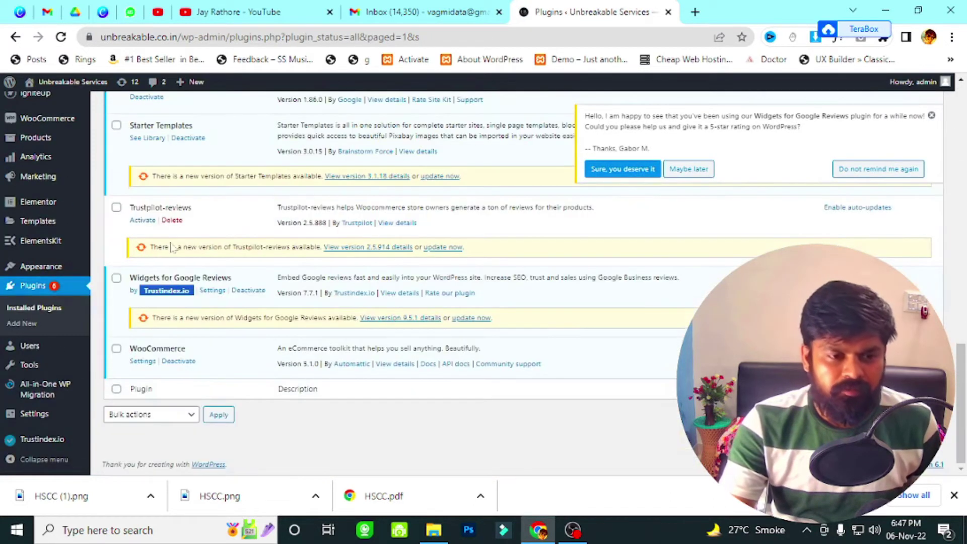
scroll(201, 245, up, 3)
scroll(159, 258, up, 8)
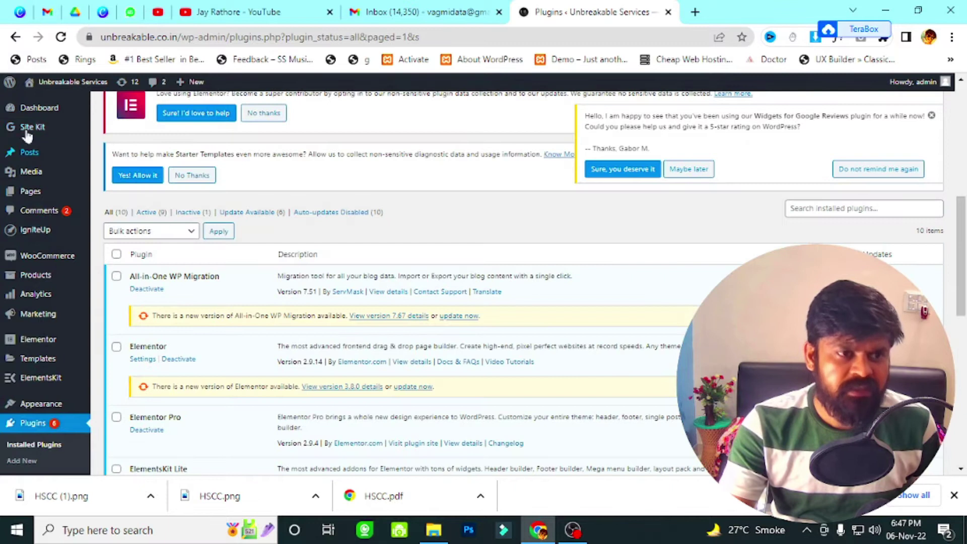
mouse_move(31, 128)
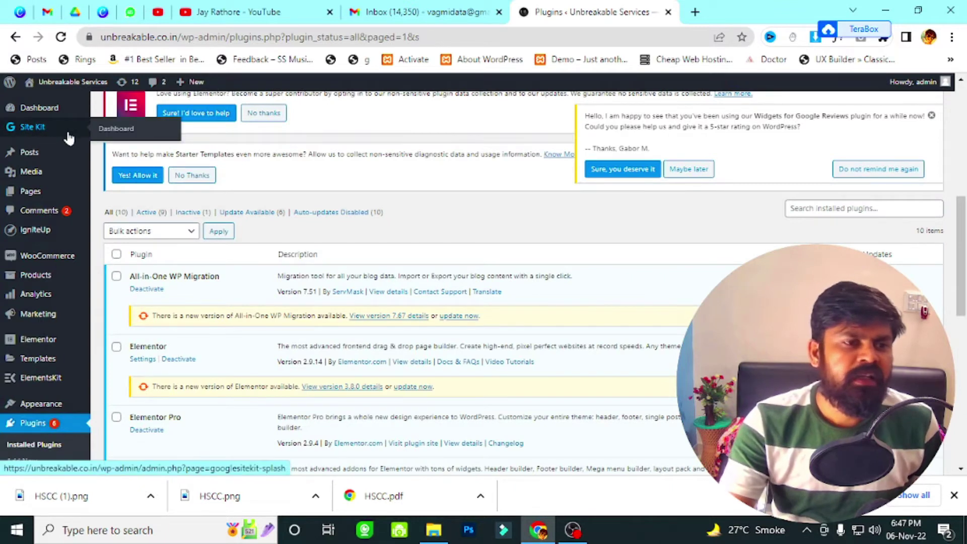
click(117, 130)
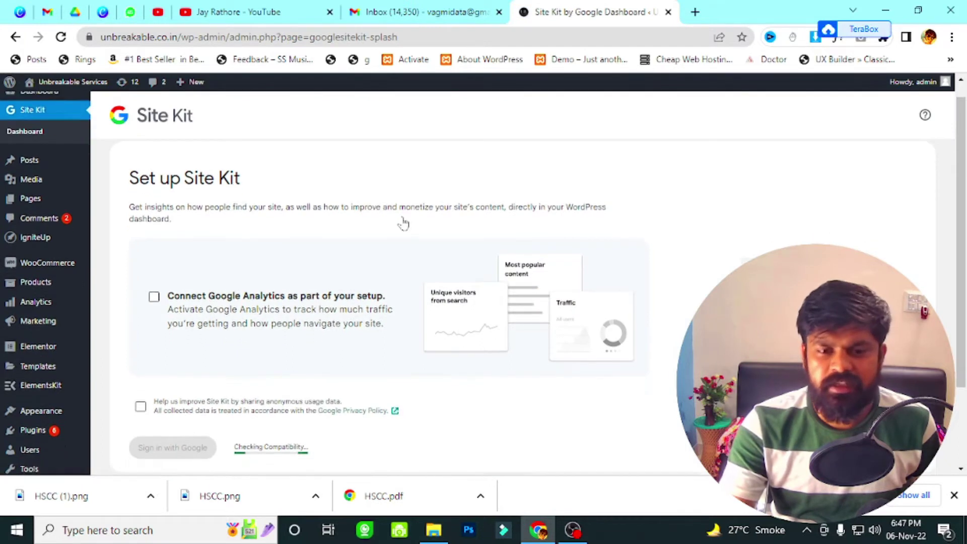
scroll(403, 224, down, 3)
scroll(186, 218, up, 2)
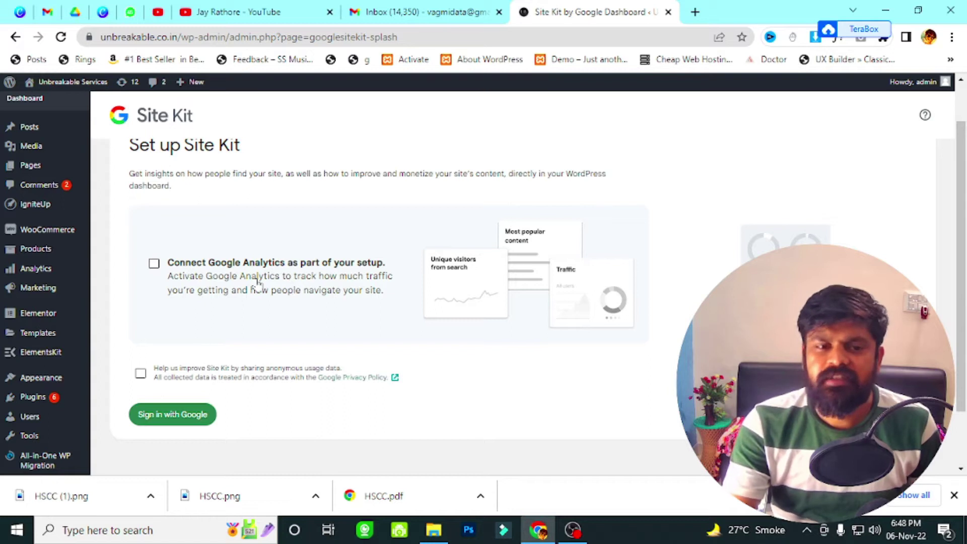
Step: Opt in to Google Analytics and anonymous usage sharing, then sign in with Google
click(154, 264)
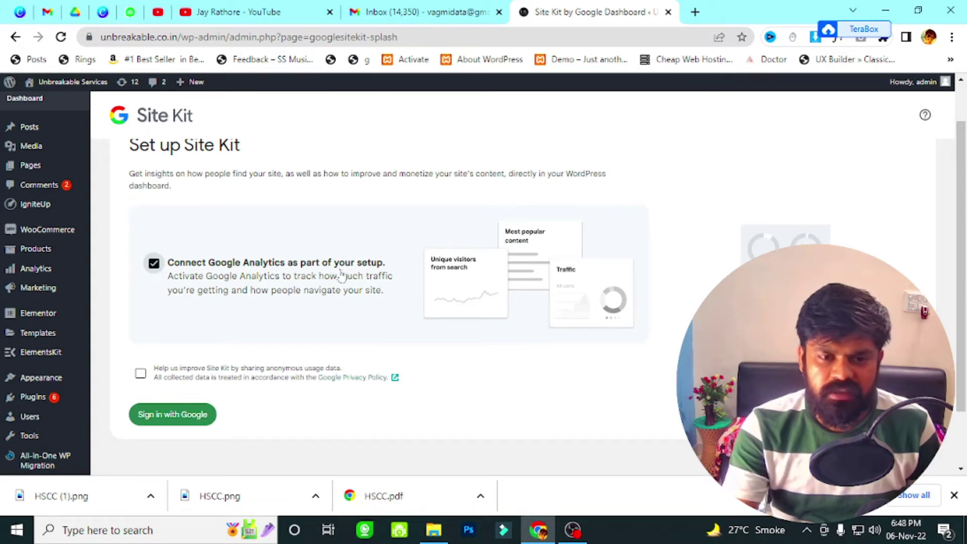
click(141, 376)
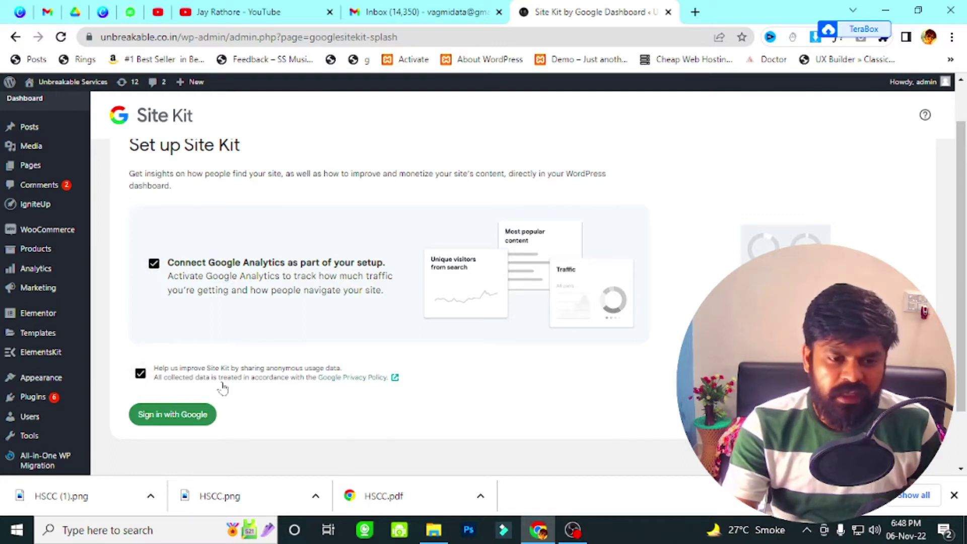
click(199, 415)
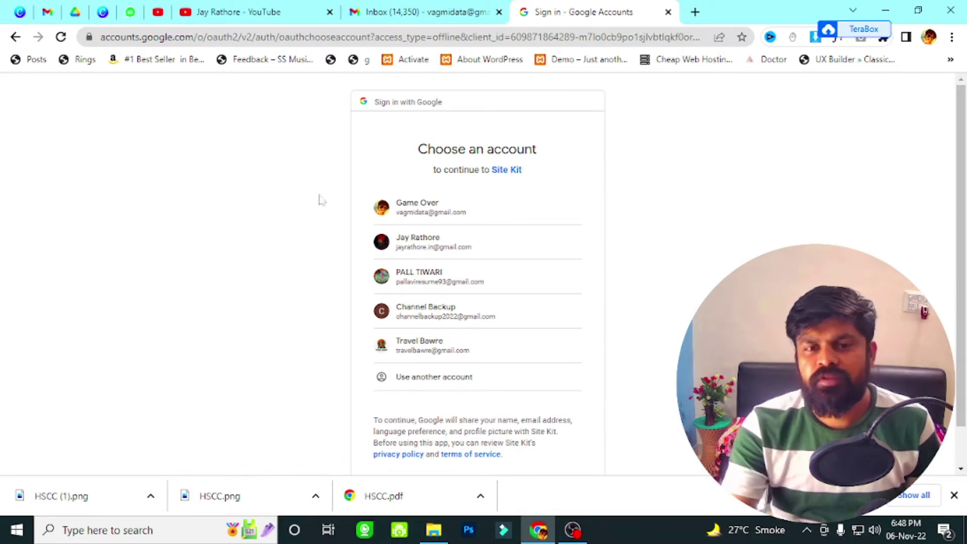
Step: Choose the Google account and approve Site Kit's additional access request
click(461, 213)
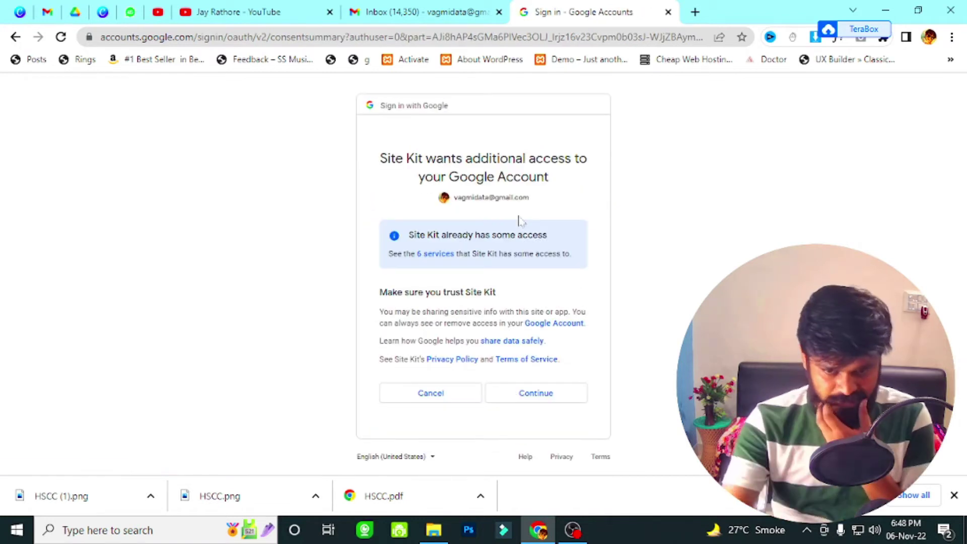
click(538, 394)
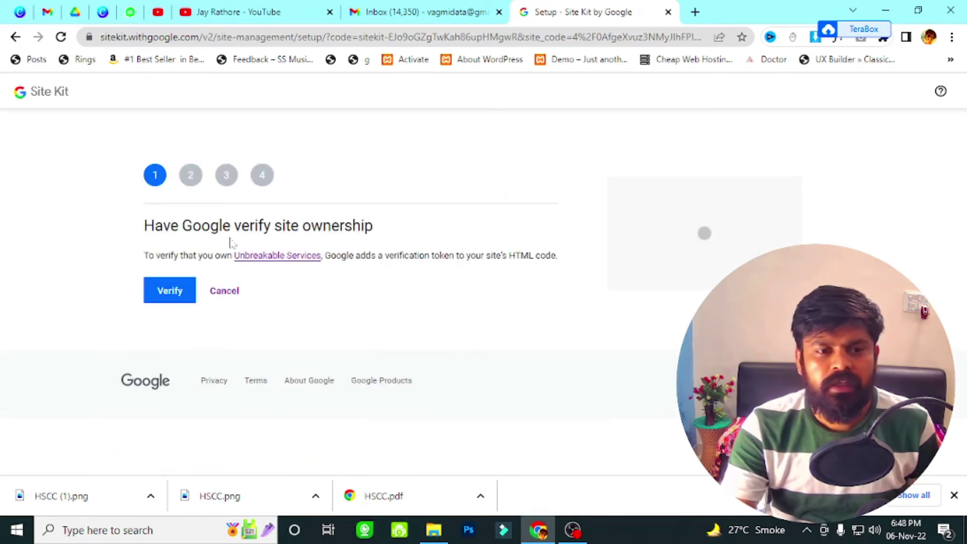
Step: Verify ownership of the Unbreakable site in Site Kit
drag(142, 226, 352, 228)
double_click(255, 242)
click(255, 242)
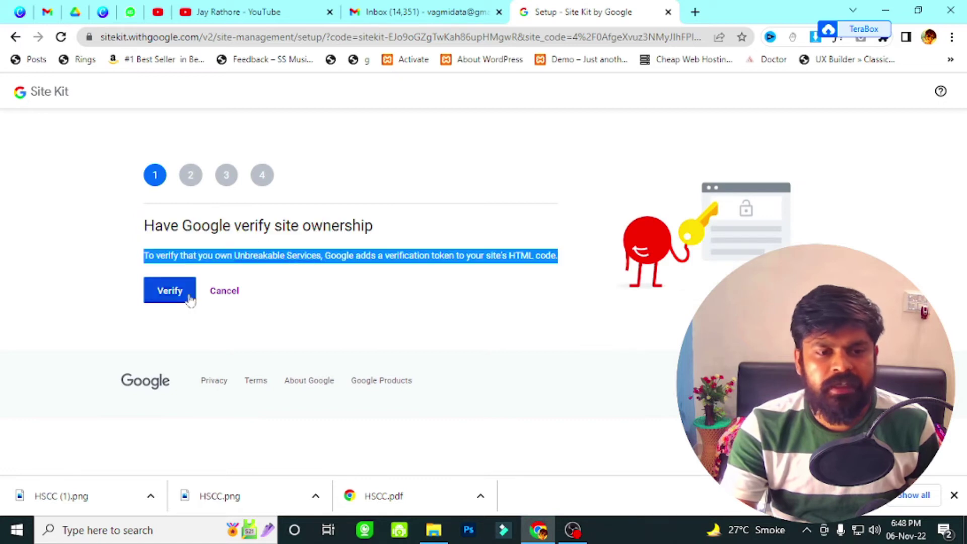
click(173, 292)
drag(254, 226, 406, 236)
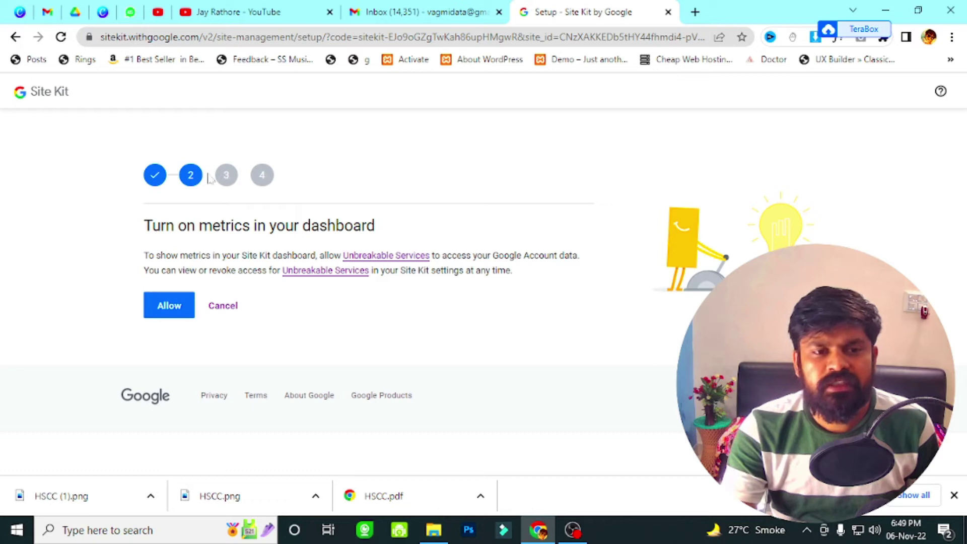
Step: Allow dashboard metrics, set up Search Console, and proceed to Google Analytics setup
drag(376, 226, 144, 225)
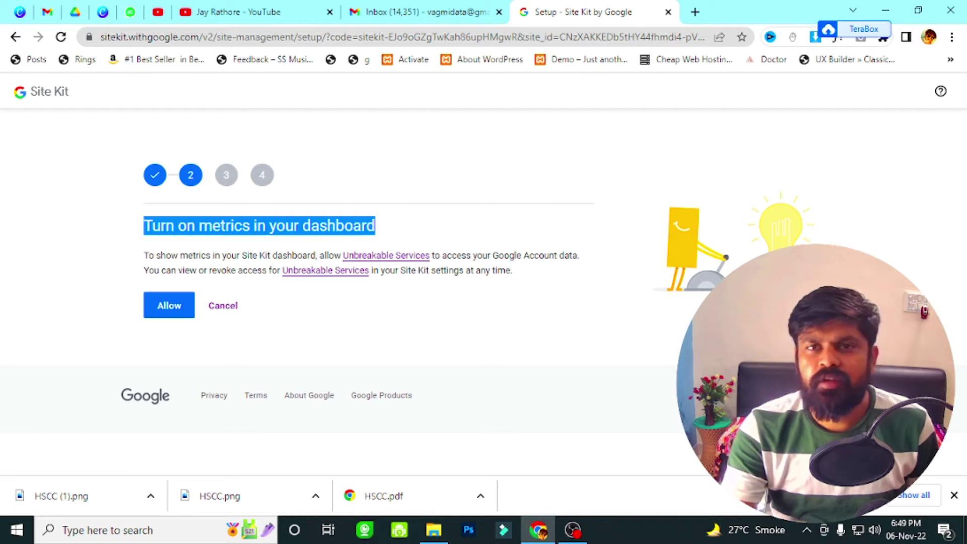
click(170, 307)
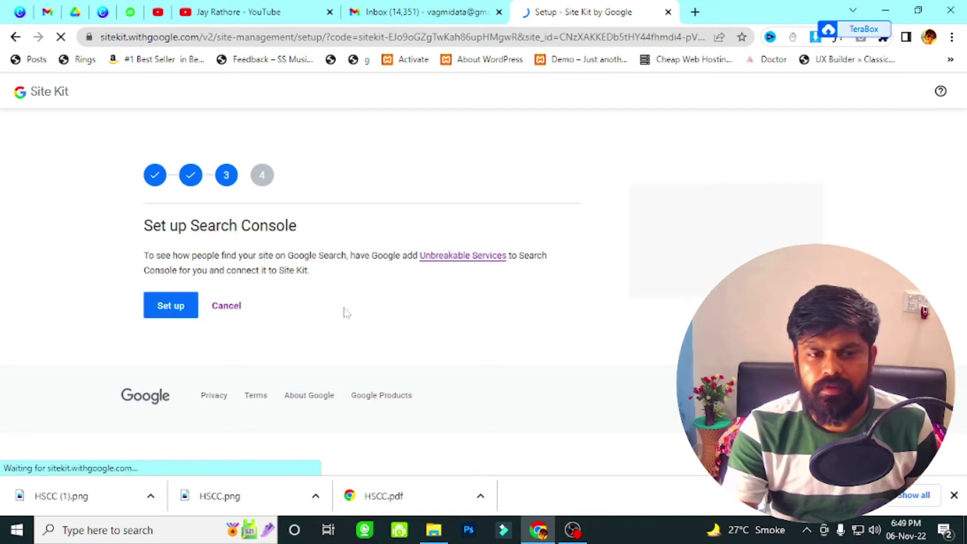
drag(151, 236, 375, 232)
click(178, 307)
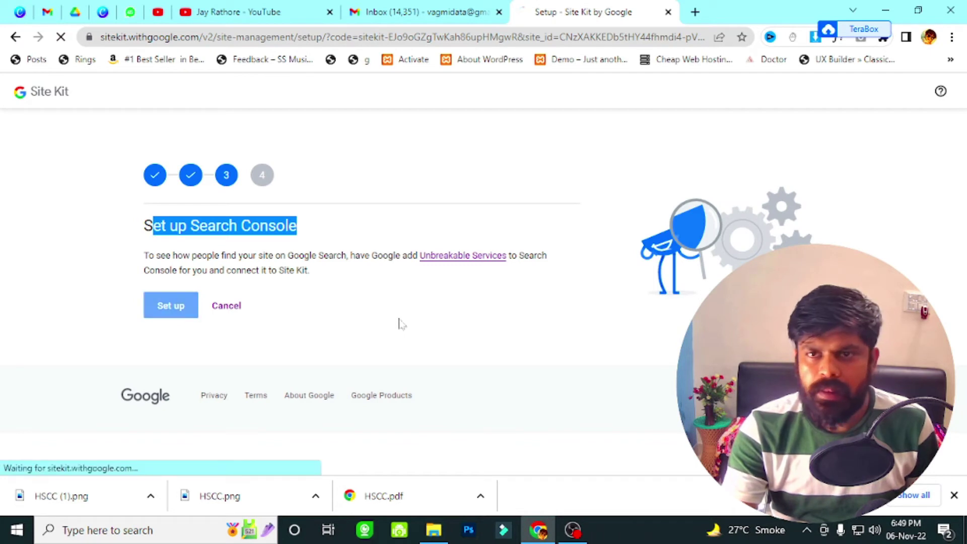
click(176, 304)
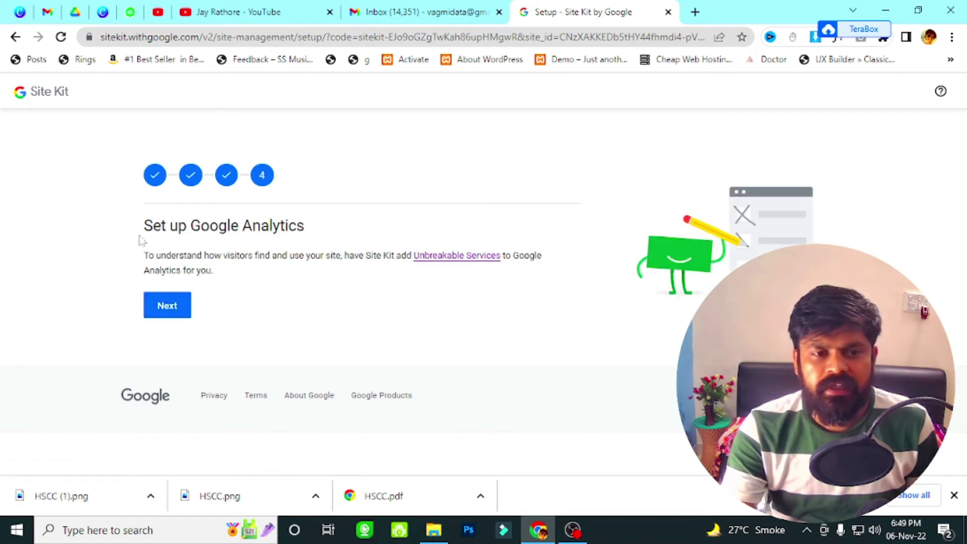
drag(139, 235, 373, 232)
click(166, 307)
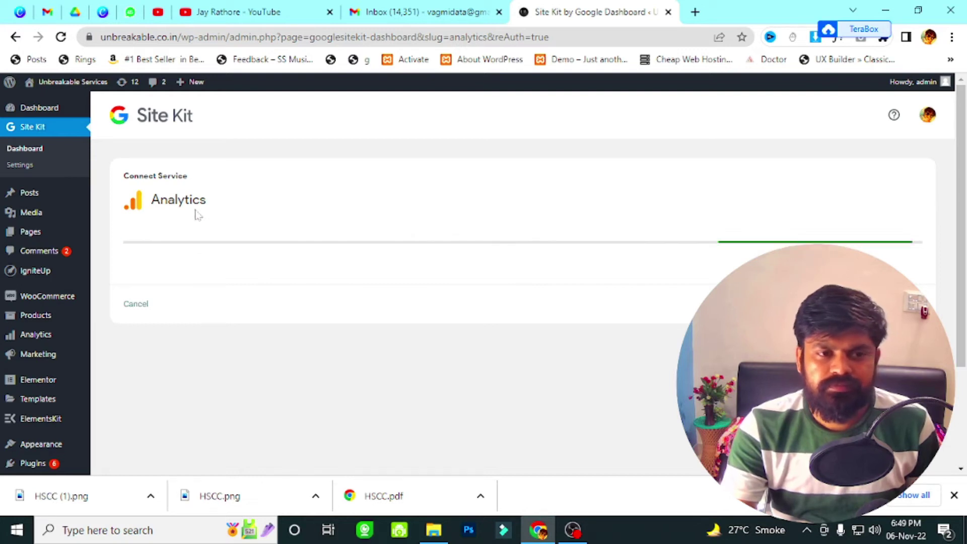
Step: Choose 'Set up a new account' and create the Analytics account for unbreakable.co.in
click(189, 257)
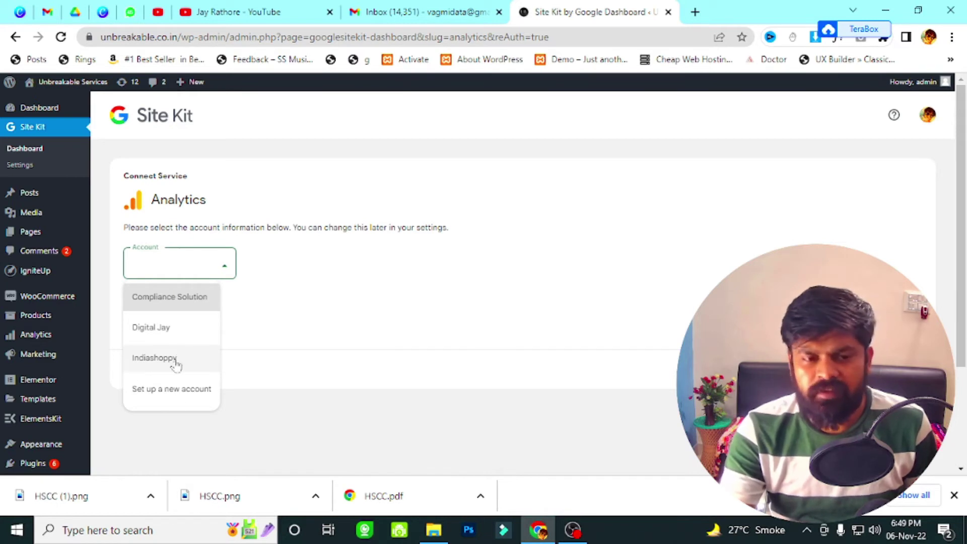
click(180, 396)
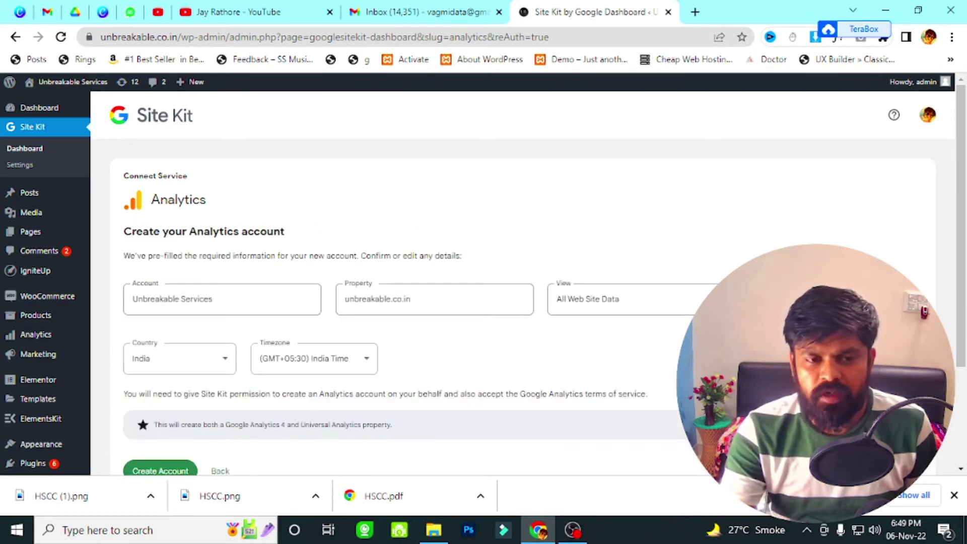
scroll(267, 239, down, 3)
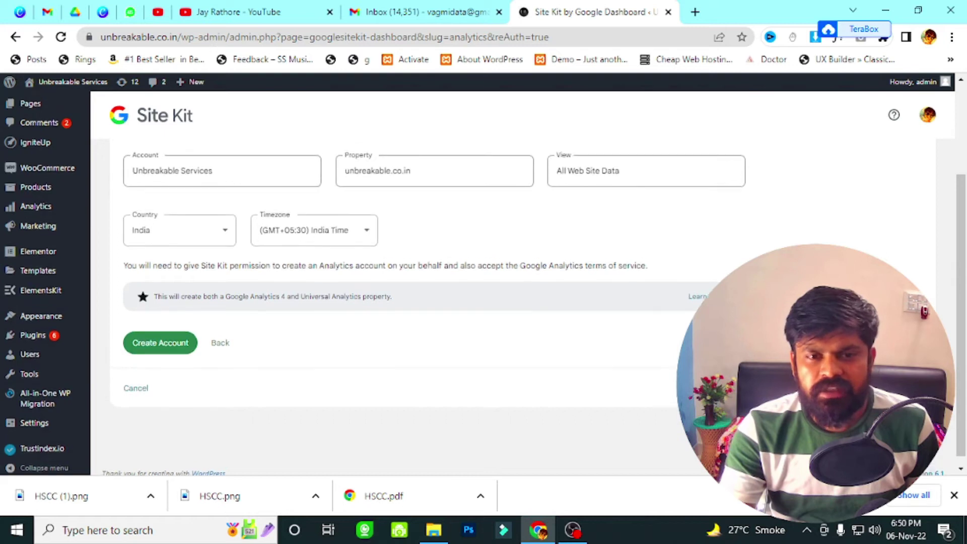
scroll(614, 321, up, 1)
click(156, 412)
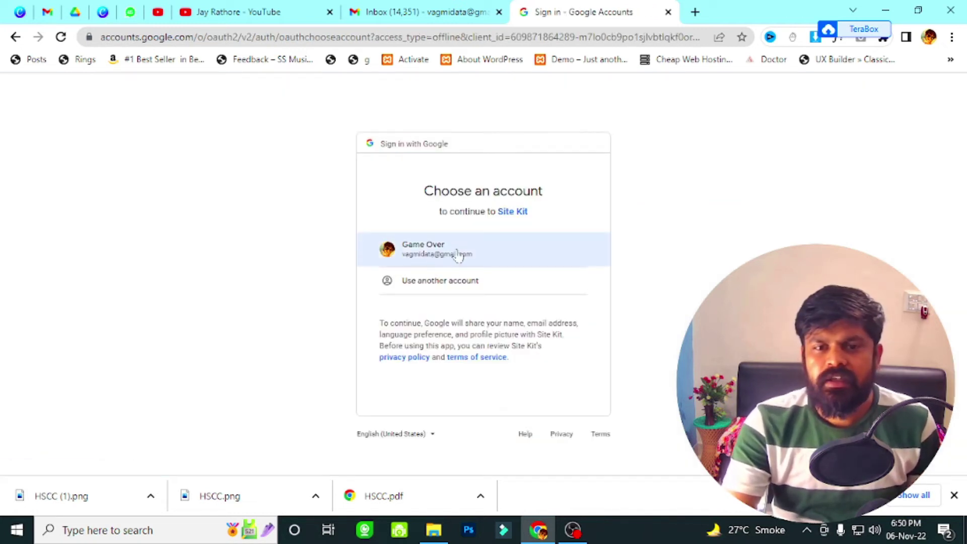
Step: Pick the Google account and consent to Site Kit's requested access
click(464, 256)
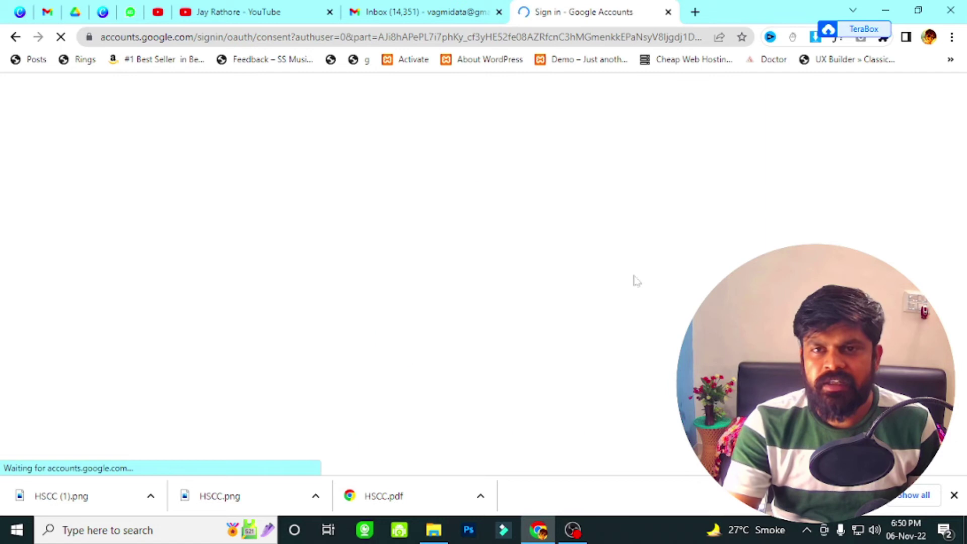
click(555, 396)
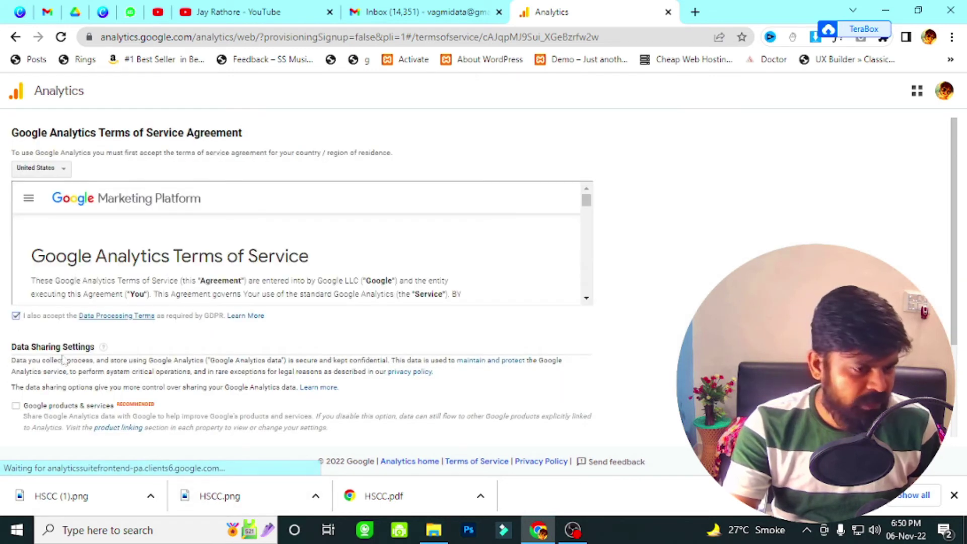
Step: Tick the Controller-Controller Data Protection Terms, accept the Analytics terms, and go to the dashboard
scroll(135, 375, down, 5)
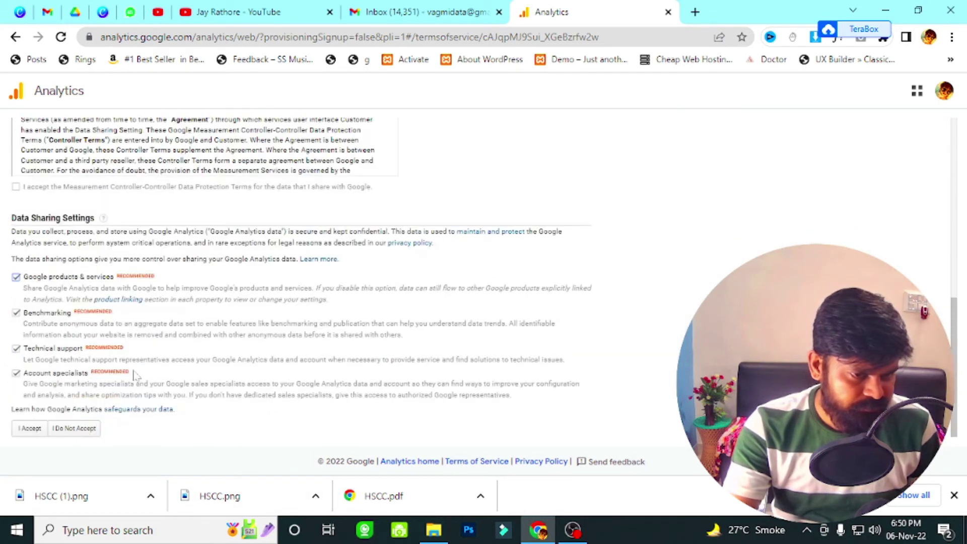
click(30, 429)
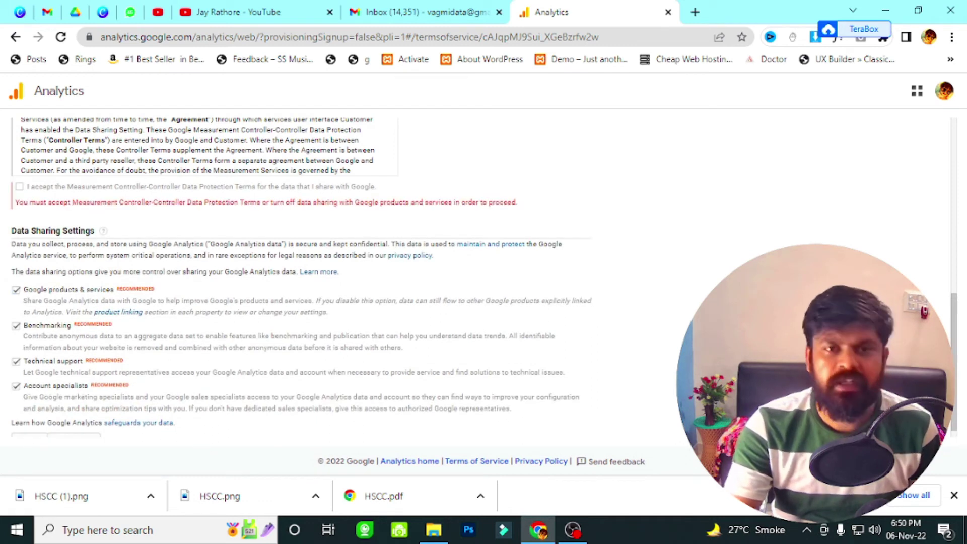
scroll(183, 423, down, 1)
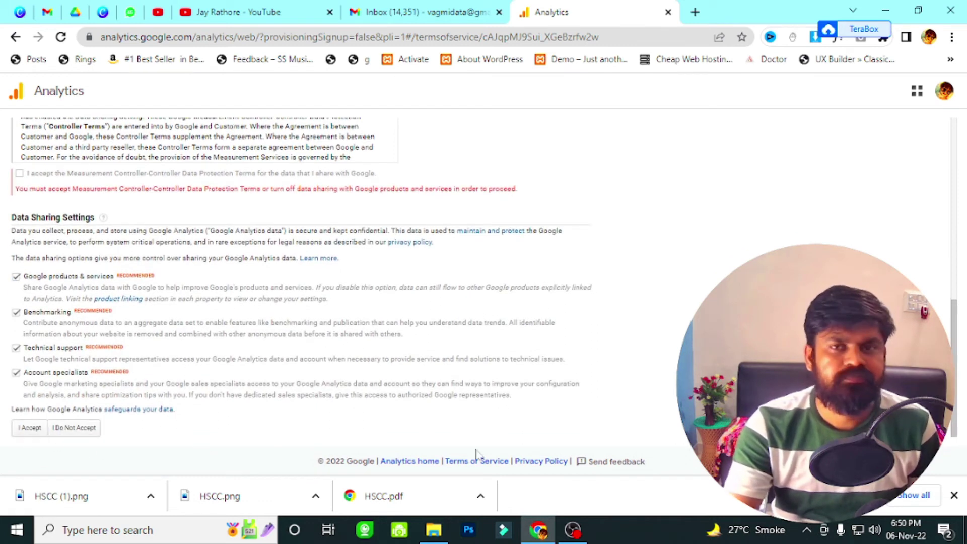
click(19, 173)
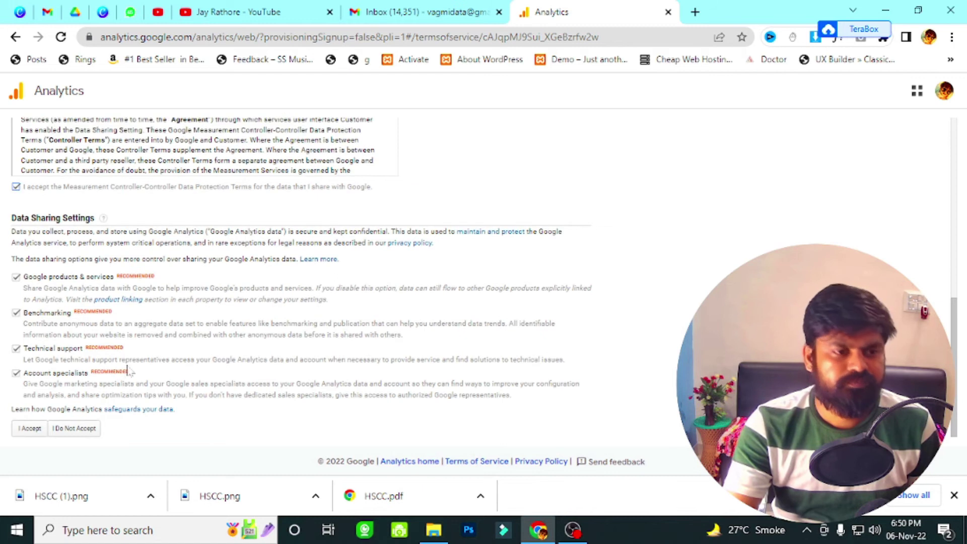
click(30, 428)
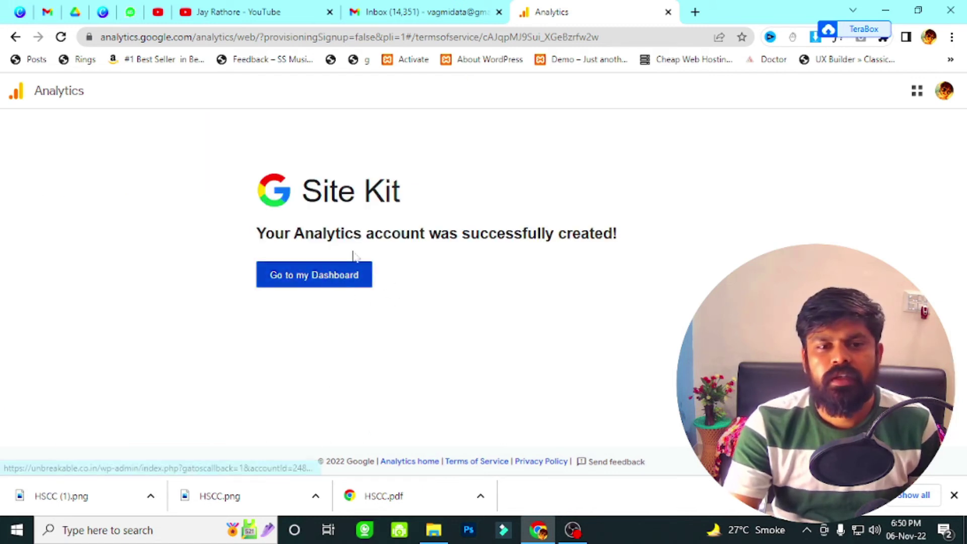
drag(242, 241, 647, 245)
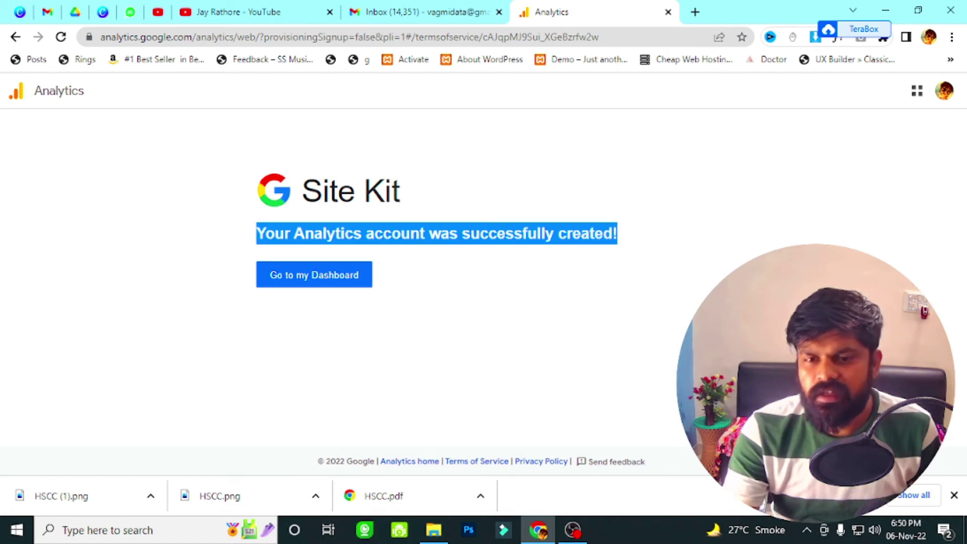
click(306, 280)
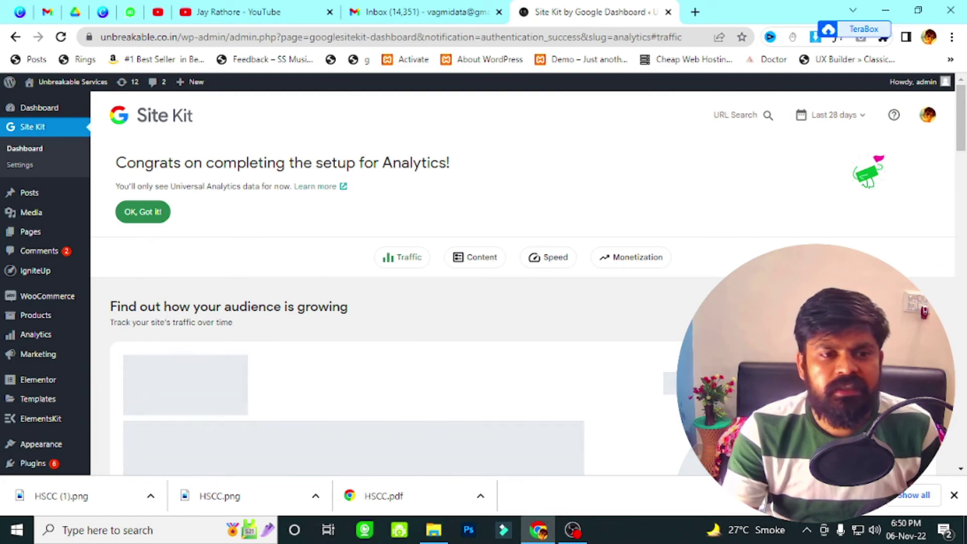
Step: Dismiss the Analytics congratulations and gathering-data notices with 'OK, Got it!'
drag(117, 171, 410, 164)
double_click(414, 162)
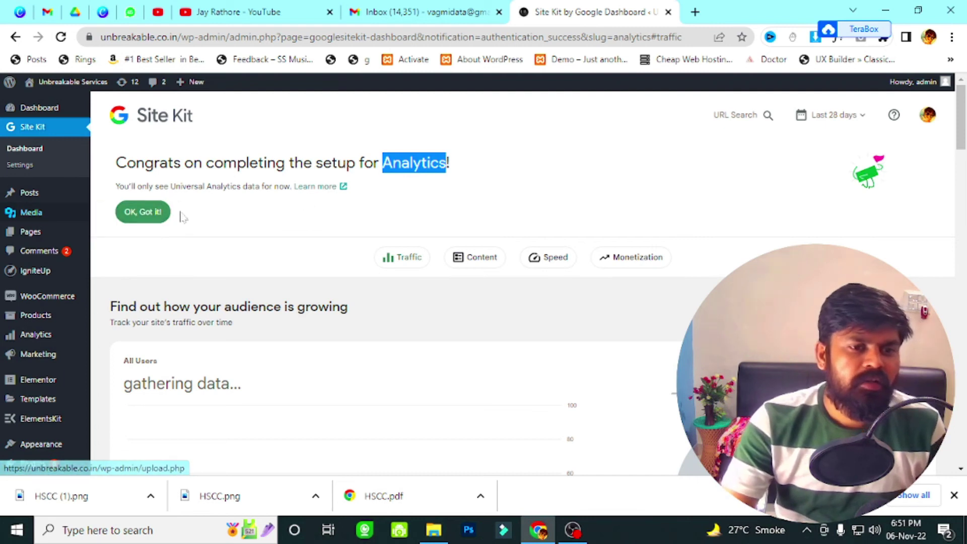
click(149, 216)
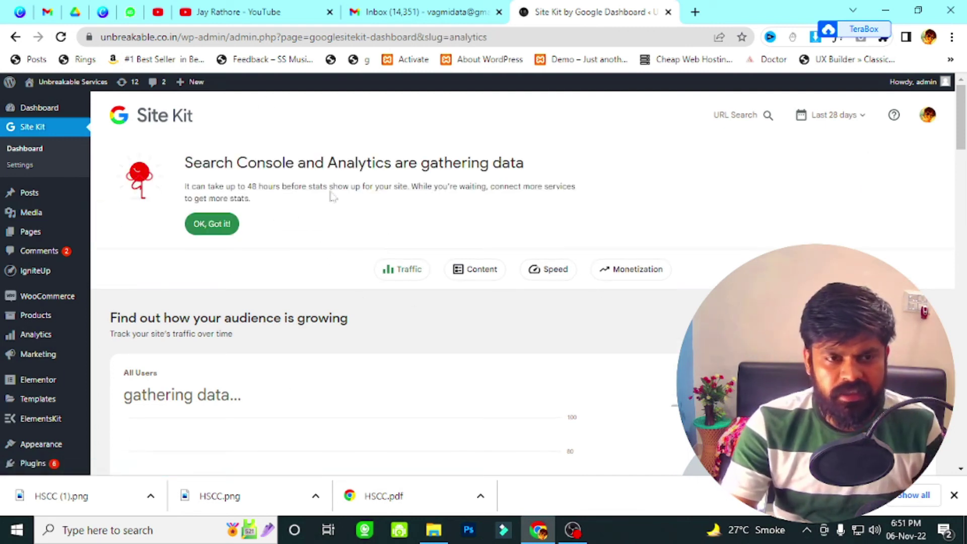
click(205, 224)
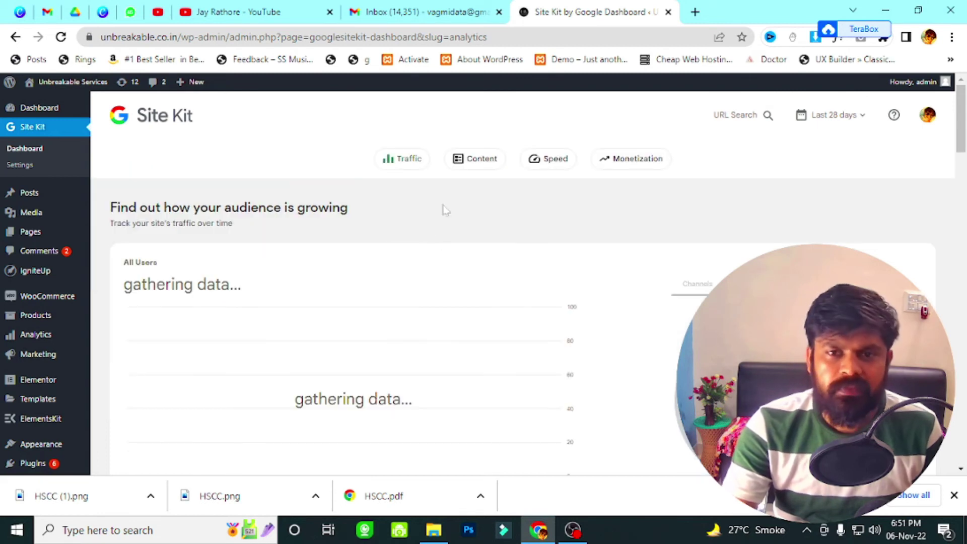
Step: Browse the content performance and audience growth sections, then open Site Kit Settings
click(485, 160)
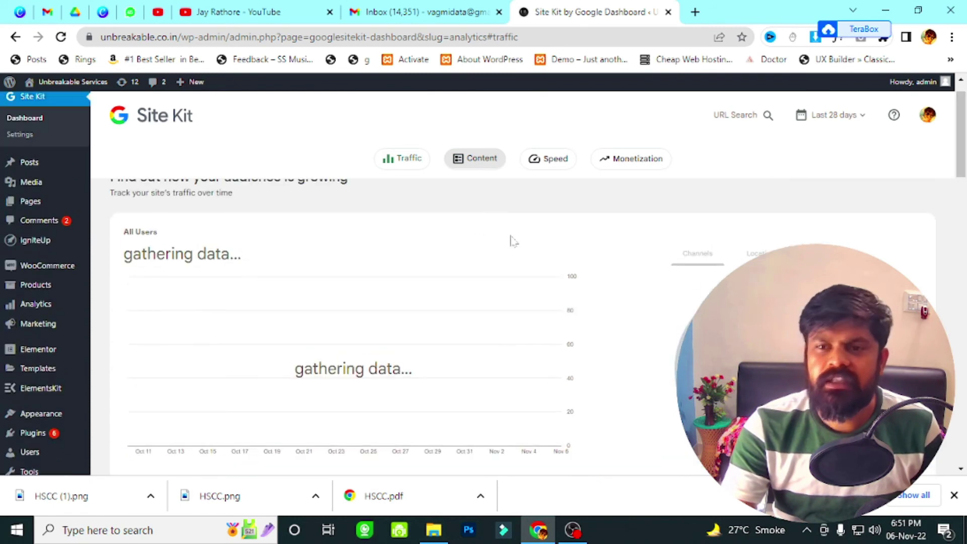
click(402, 158)
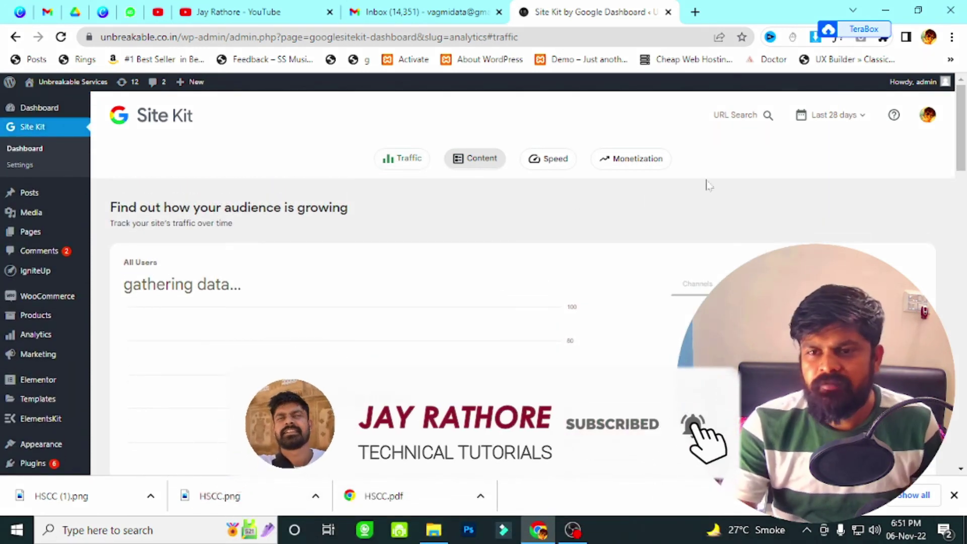
click(23, 170)
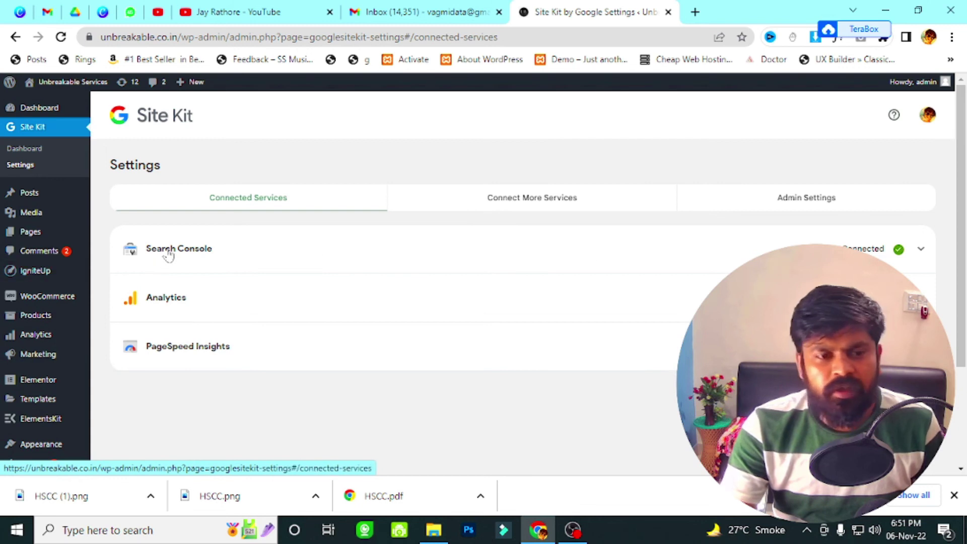
drag(237, 250, 243, 251)
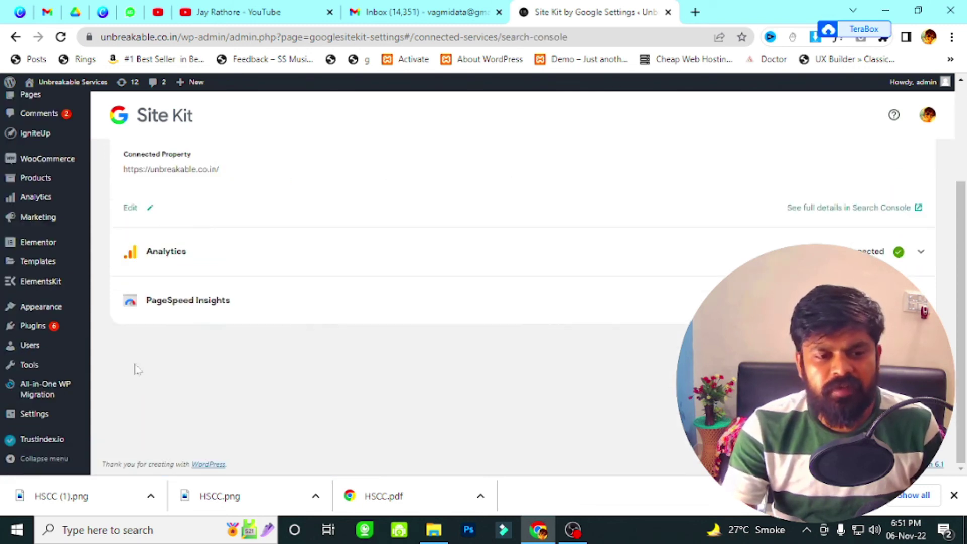
click(133, 256)
drag(137, 371, 263, 346)
scroll(272, 342, down, 3)
drag(147, 397, 252, 397)
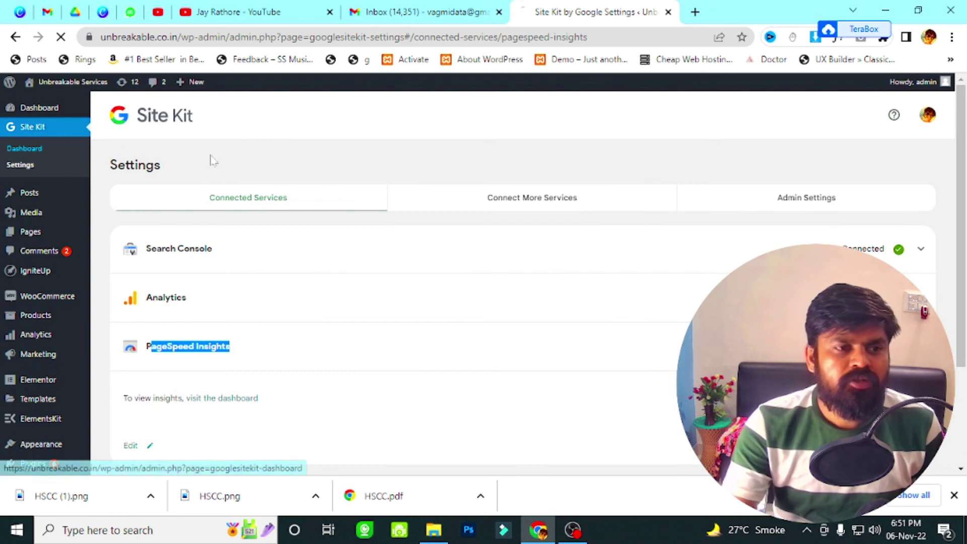
click(24, 149)
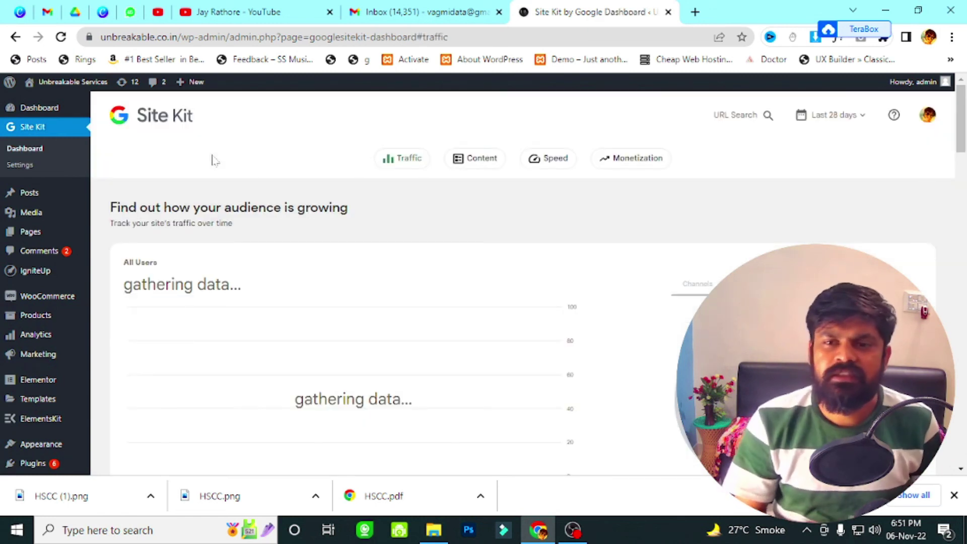